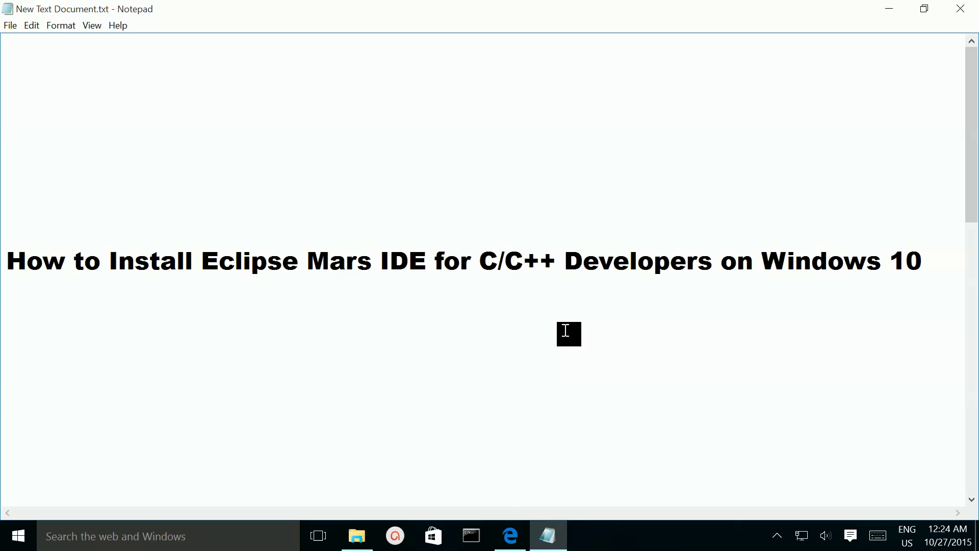
- Follow the 'Eclipse Foundation - Official Site' Bing result to reach eclipse.org
left_click(510, 535)
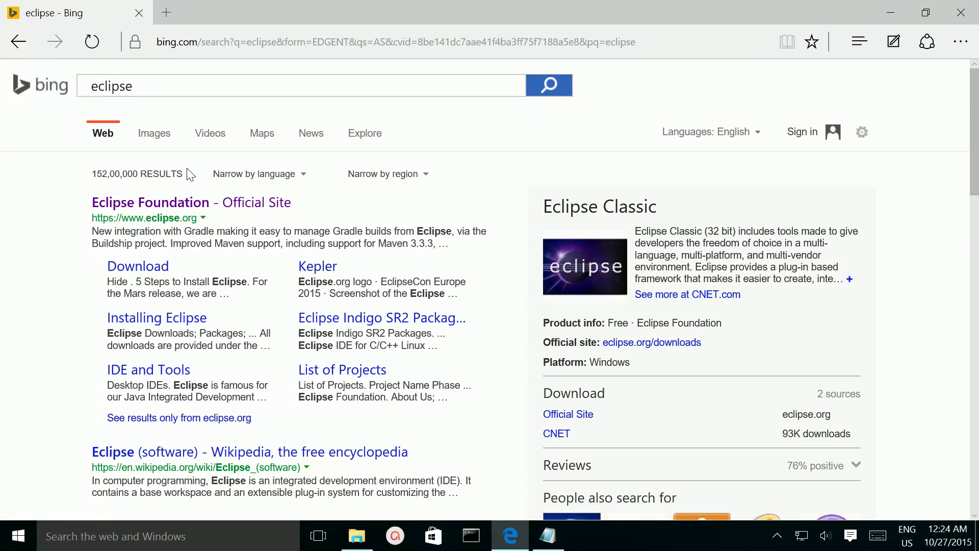
left_click(142, 204)
left_click(174, 203)
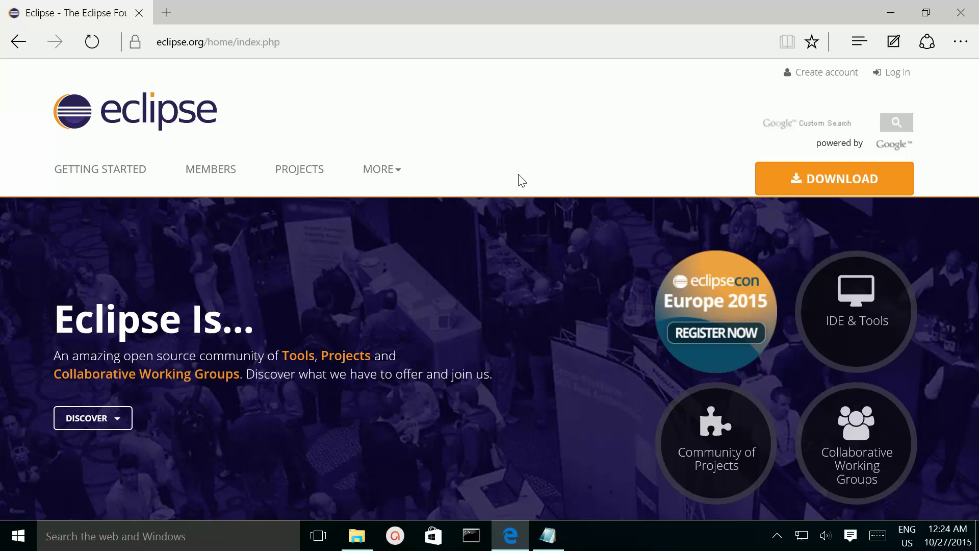
- Start the Windows 64-bit eclipse-inst-win64.exe download from the mirror, then cancel it
left_click(836, 179)
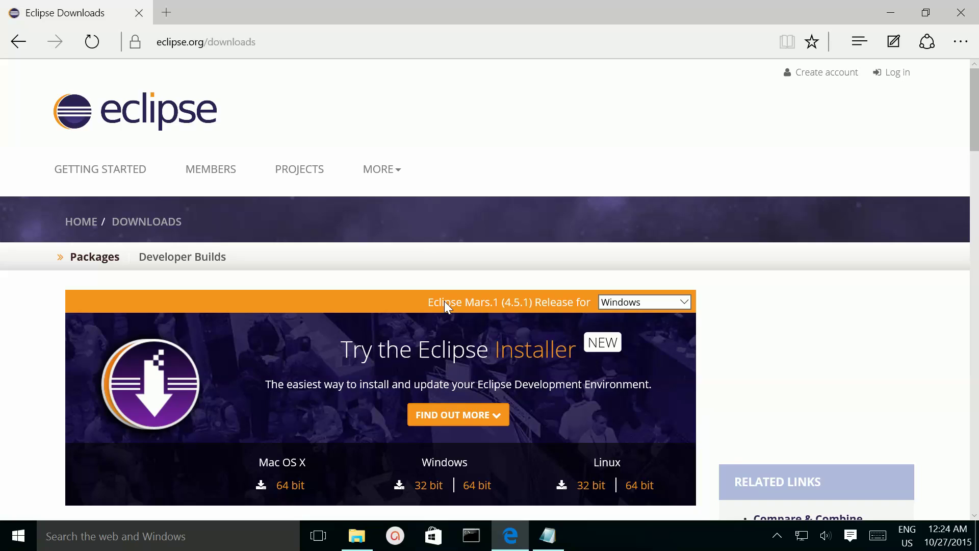
scroll(465, 340, "down", 2)
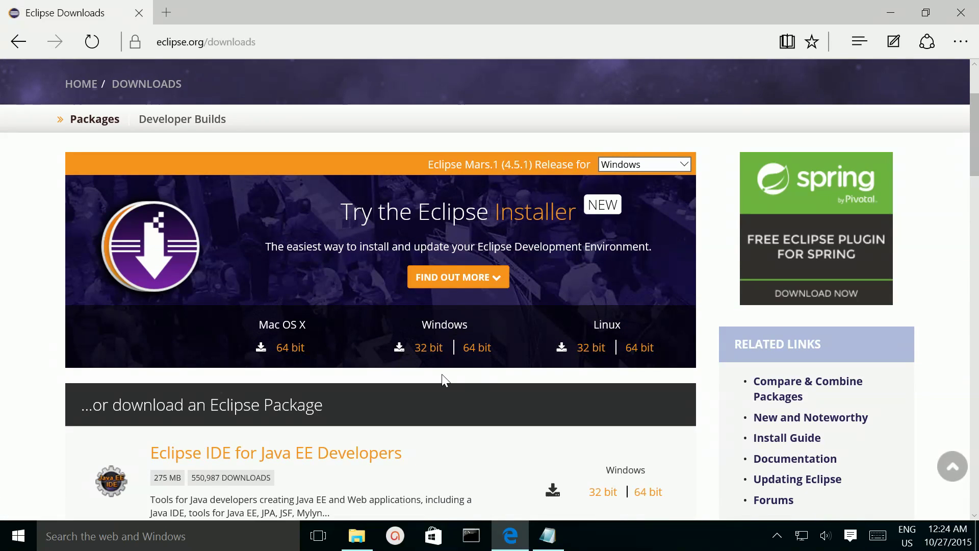
left_click(481, 351)
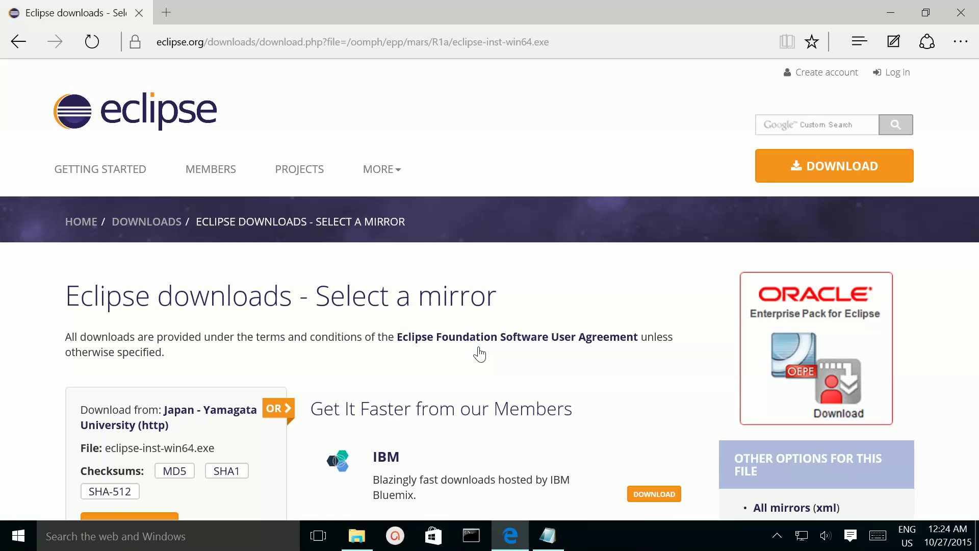
scroll(373, 339, "down", 3)
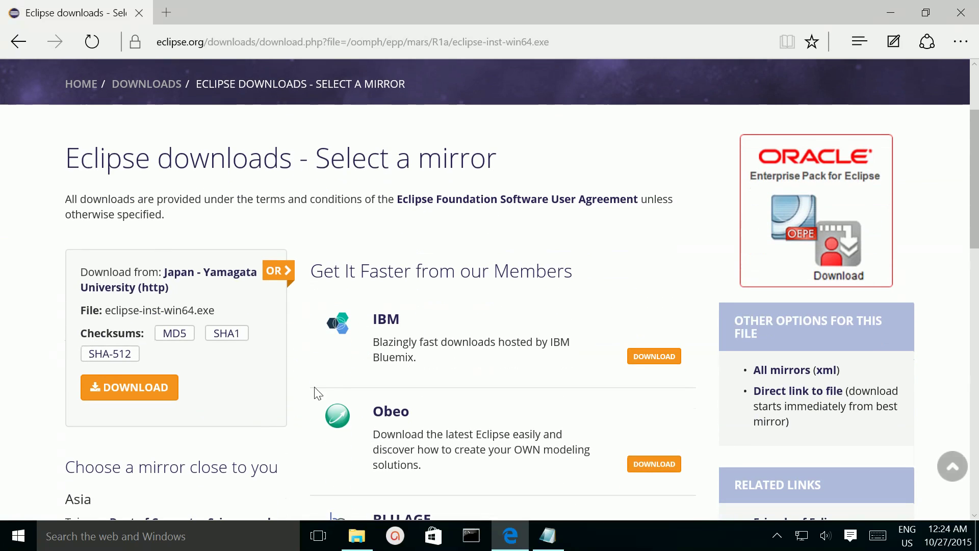
left_click(143, 395)
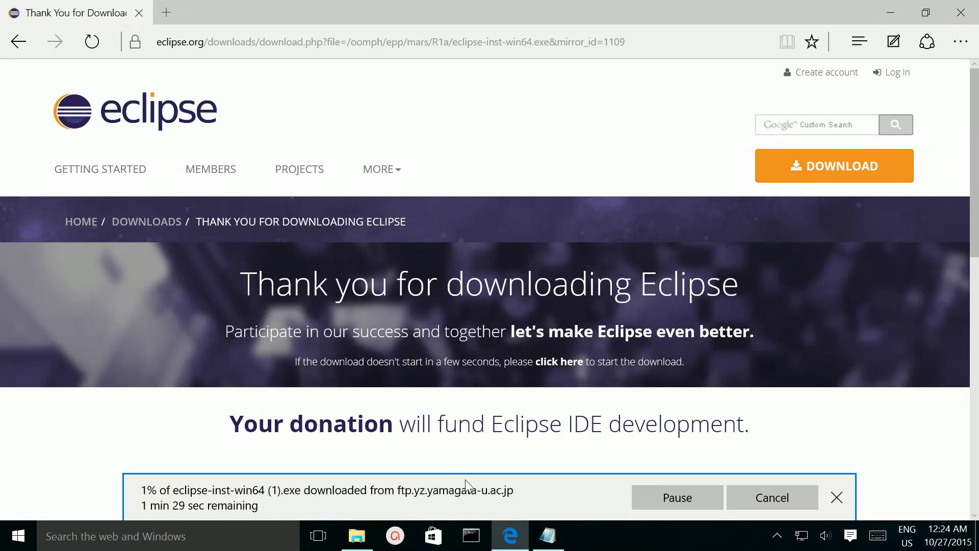
left_click(767, 498)
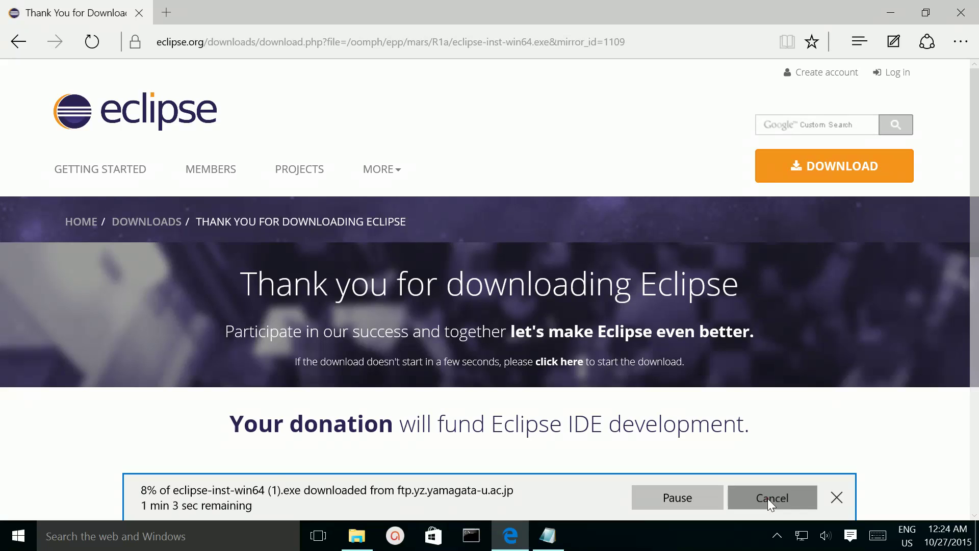
- Run eclipse-inst-win64.exe from the Downloads folder
left_click(356, 535)
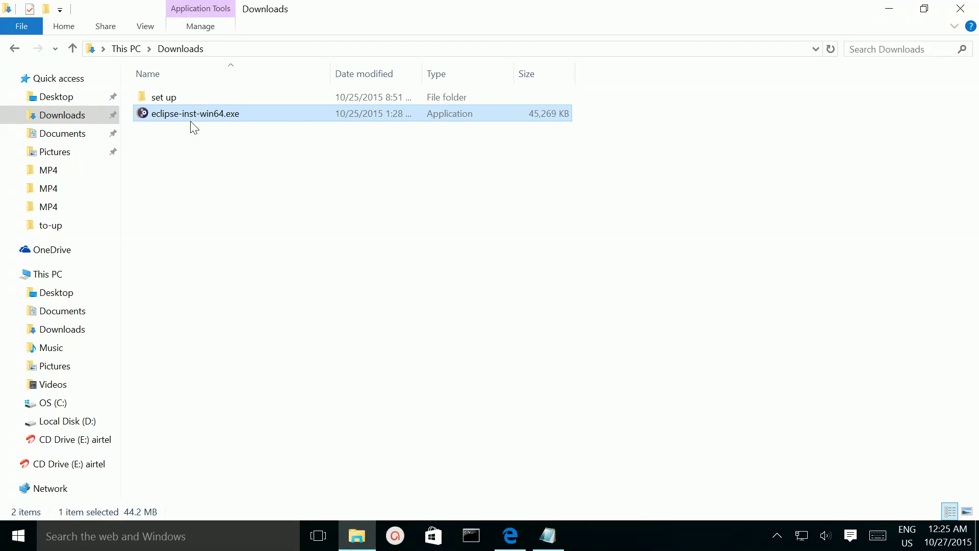
double_click(215, 119)
double_click(206, 120)
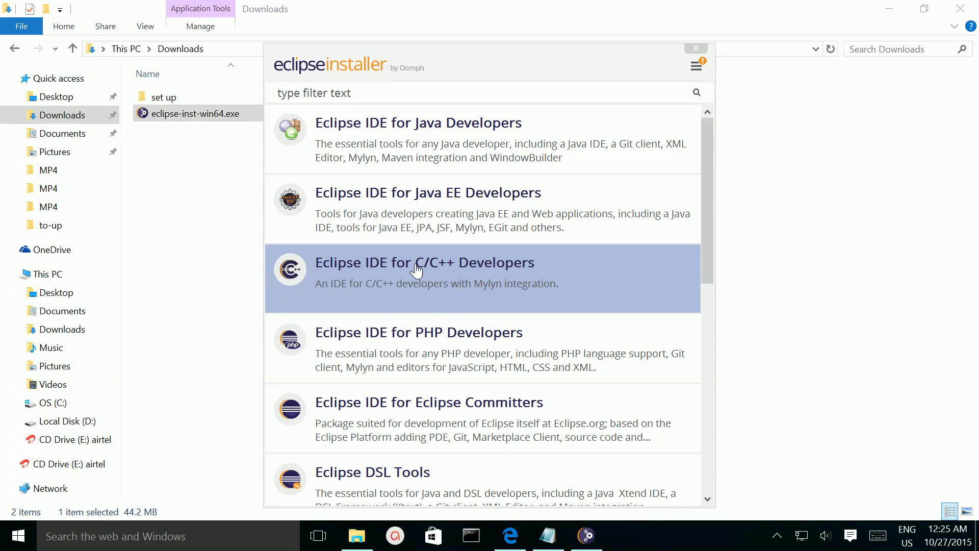
- Select the Eclipse IDE for C/C++ Developers package and check its installation folder path
left_click(445, 276)
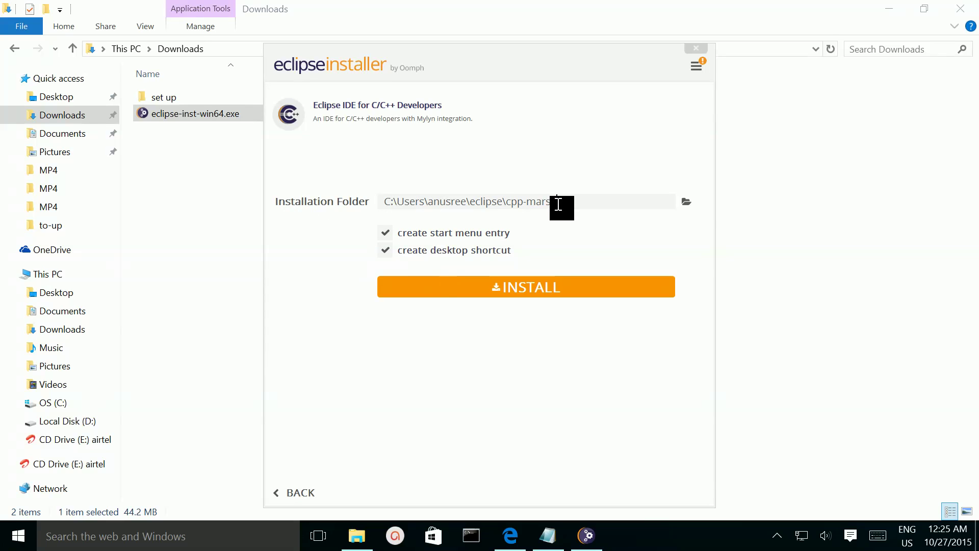
left_click_drag(558, 201, 377, 201)
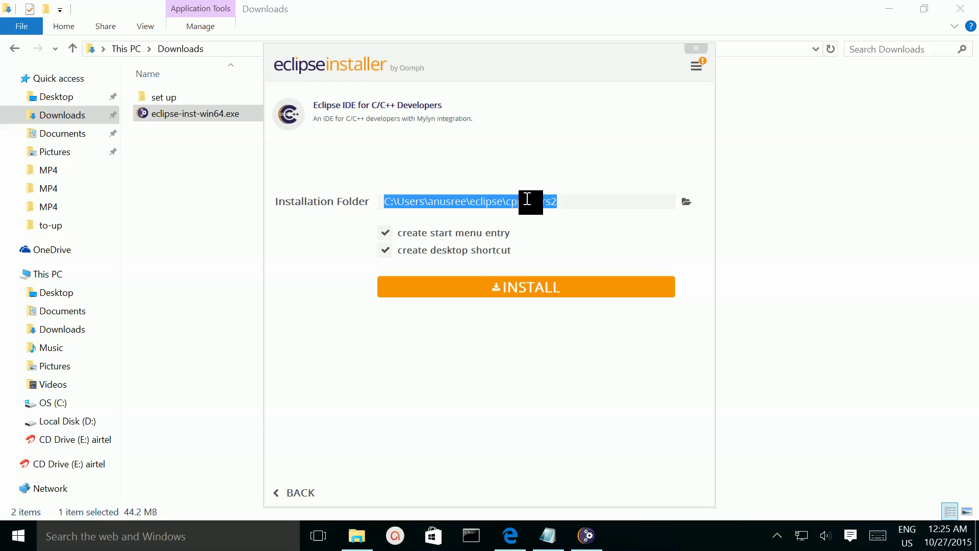
left_click_drag(592, 203, 370, 201)
left_click(606, 202)
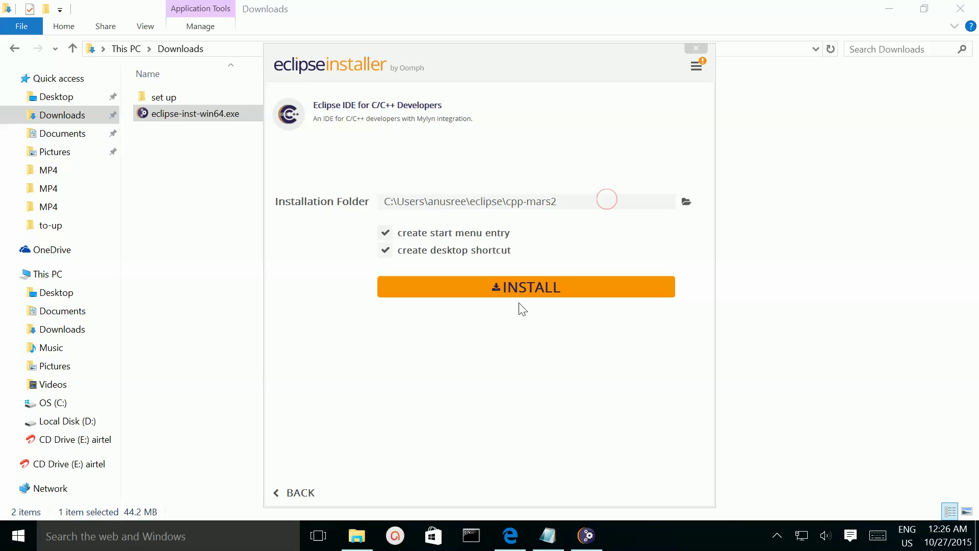
- Run INSTALL to completion, then close the installer answering No to launching the product
left_click(505, 298)
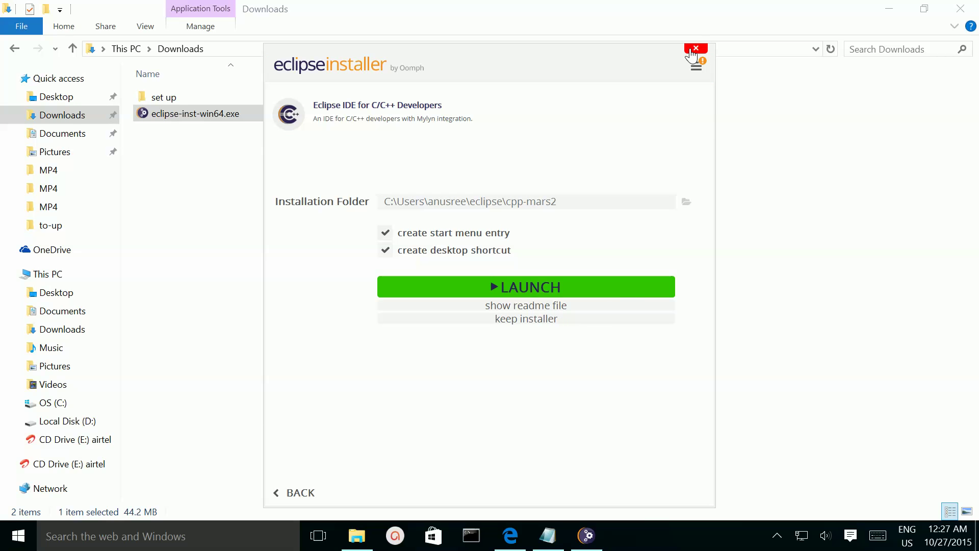
left_click(692, 50)
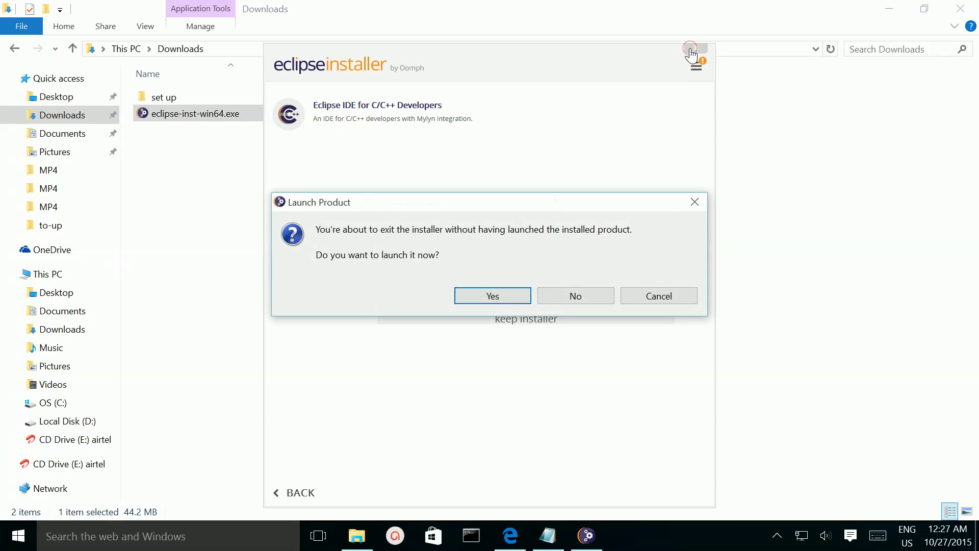
left_click(573, 295)
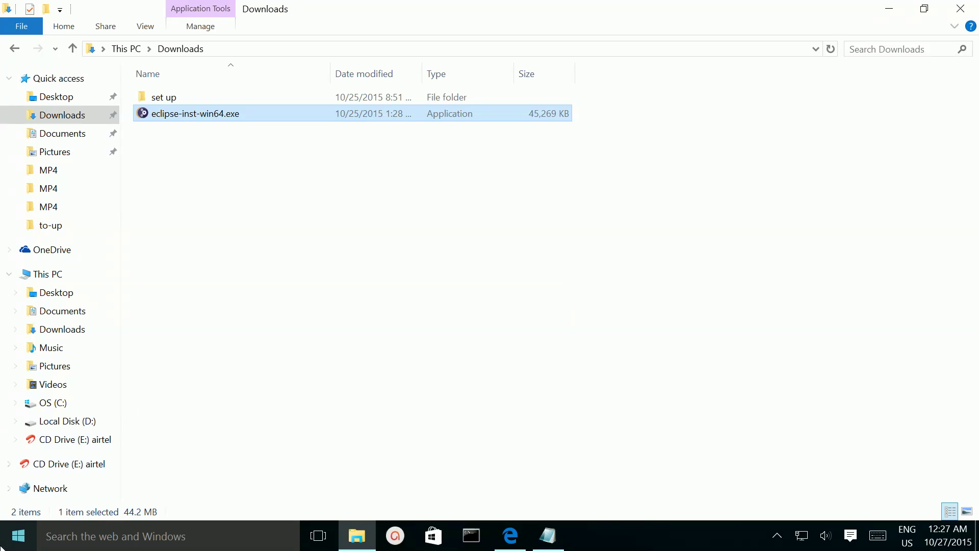
- Start Eclipse Cpp Mars from the Eclipse folder in the All apps list
left_click(19, 541)
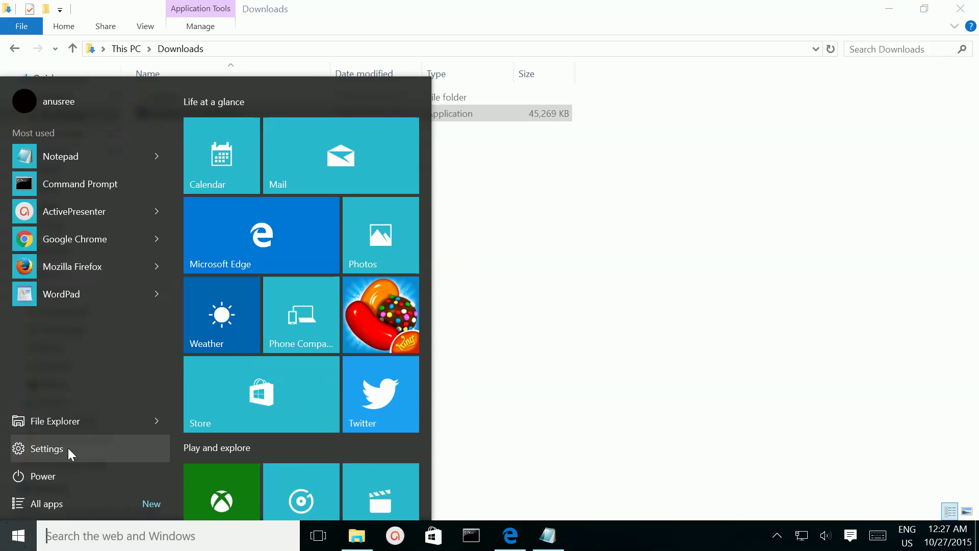
left_click(47, 505)
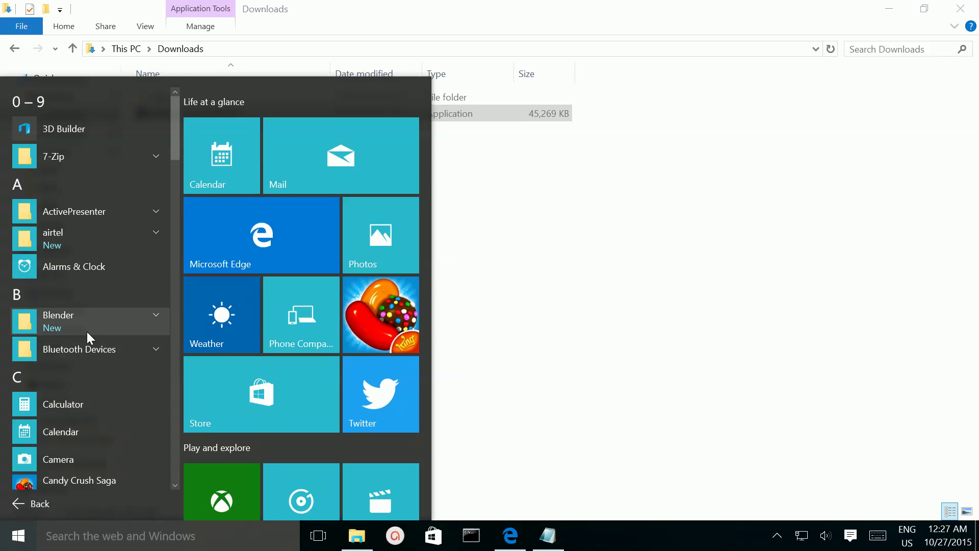
scroll(117, 359, "down", 2)
scroll(116, 359, "down", 1)
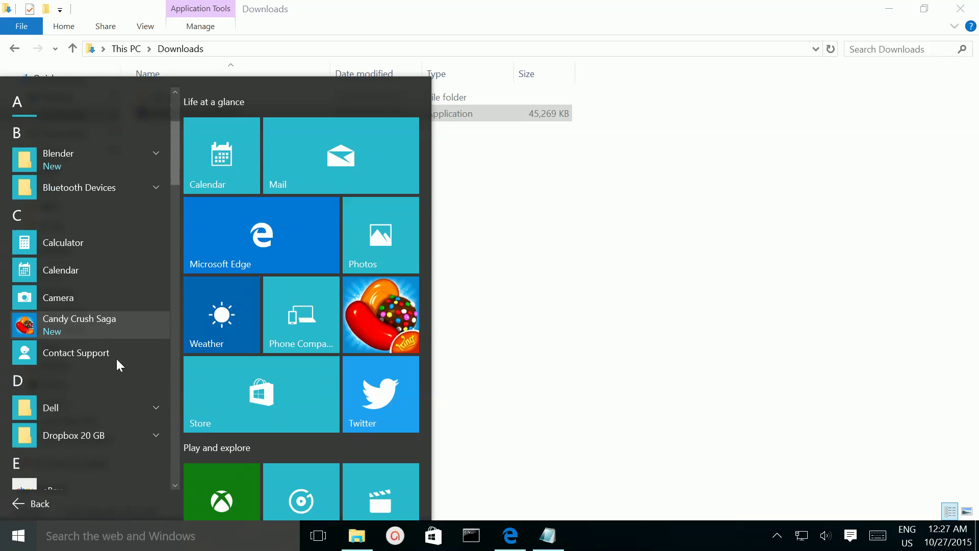
scroll(117, 359, "down", 2)
scroll(116, 359, "down", 2)
scroll(116, 359, "down", 1)
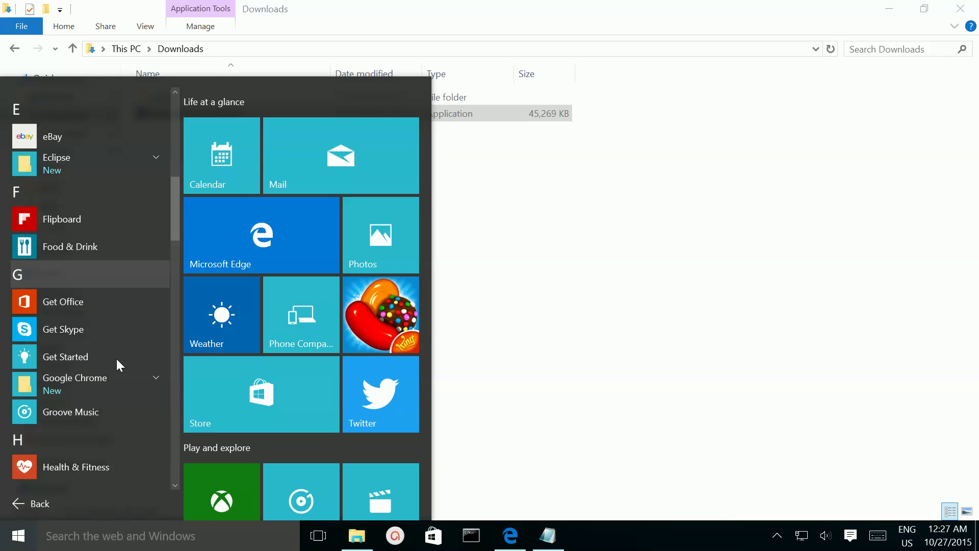
scroll(116, 359, "down", 1)
scroll(116, 359, "down", 2)
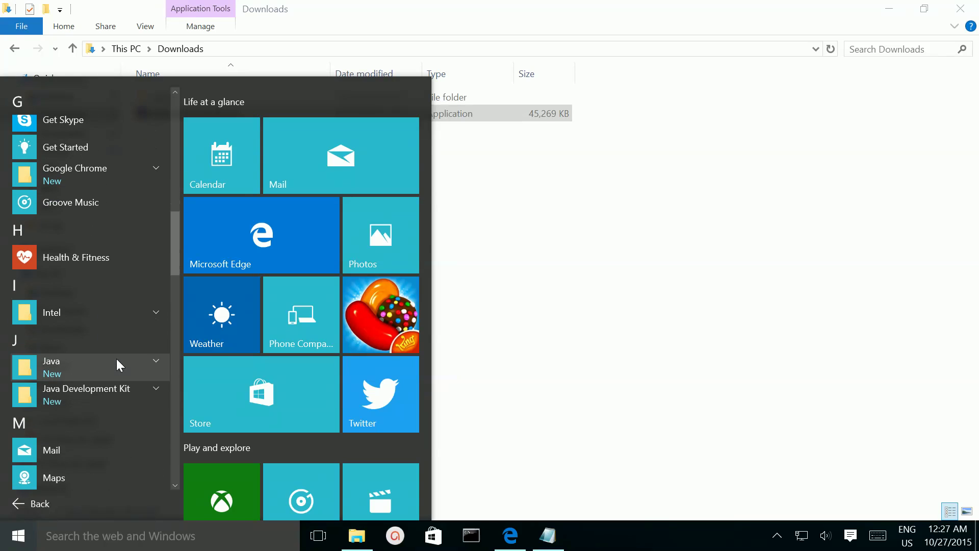
scroll(116, 358, "down", 2)
scroll(116, 358, "down", 1)
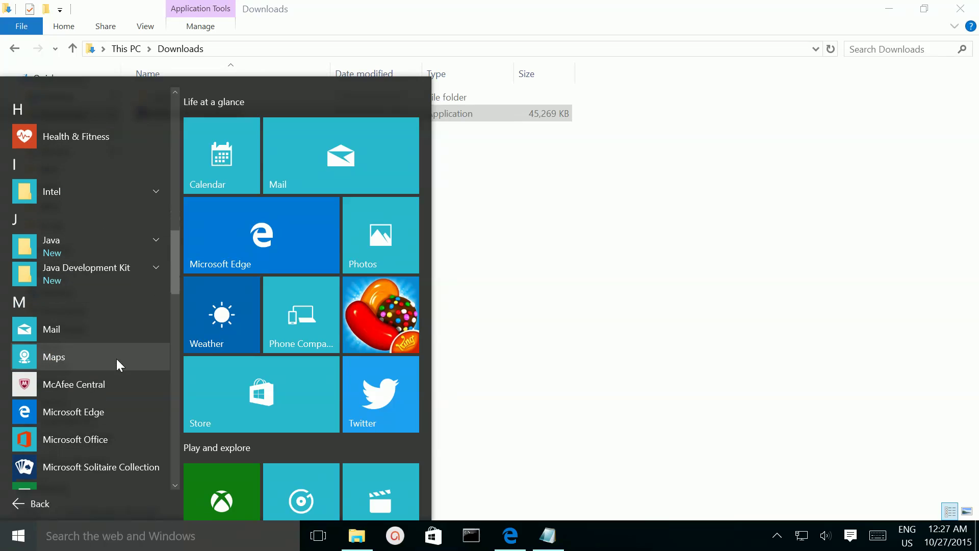
scroll(116, 359, "down", 3)
scroll(116, 359, "down", 2)
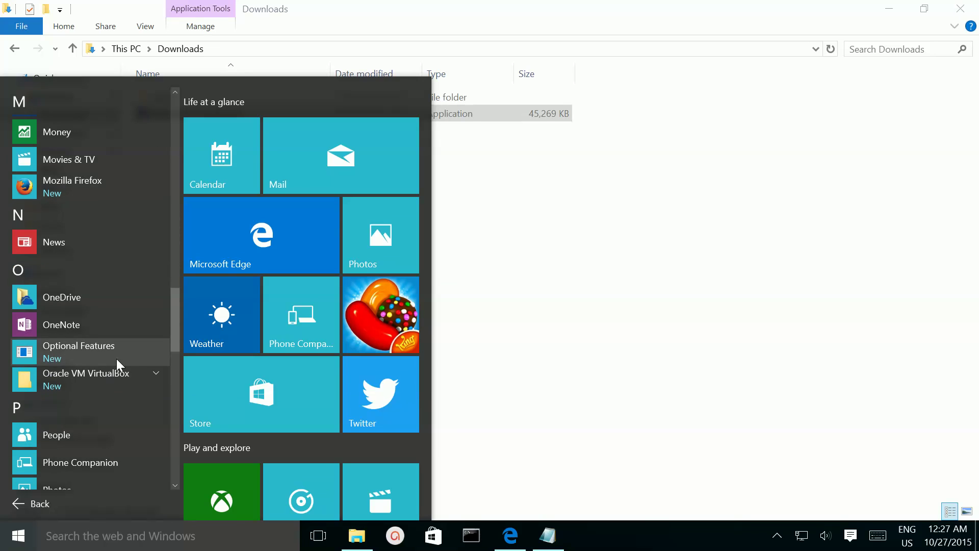
scroll(116, 359, "down", 3)
scroll(117, 359, "down", 2)
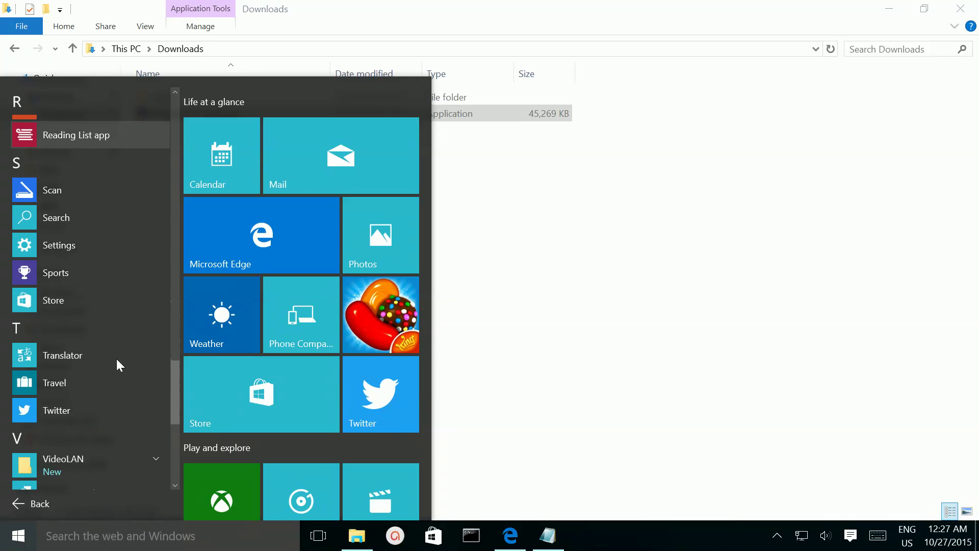
scroll(117, 359, "down", 1)
scroll(116, 359, "down", 2)
scroll(116, 358, "down", 2)
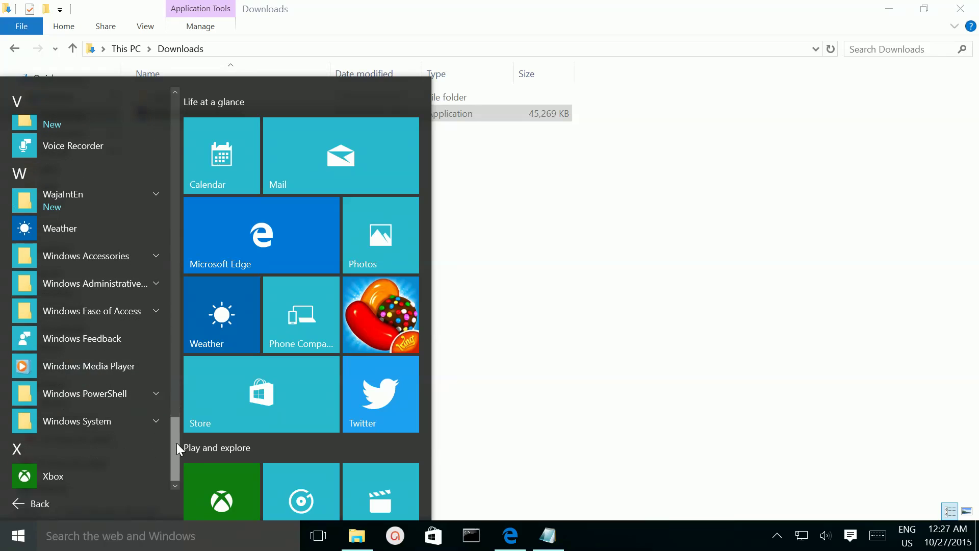
mouse_move(175, 446)
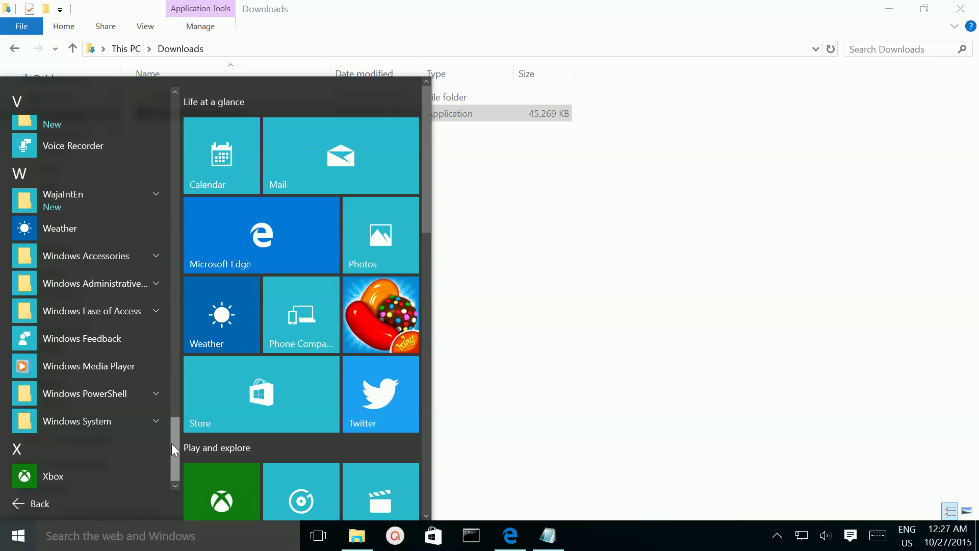
left_click_drag(174, 446, 200, 16)
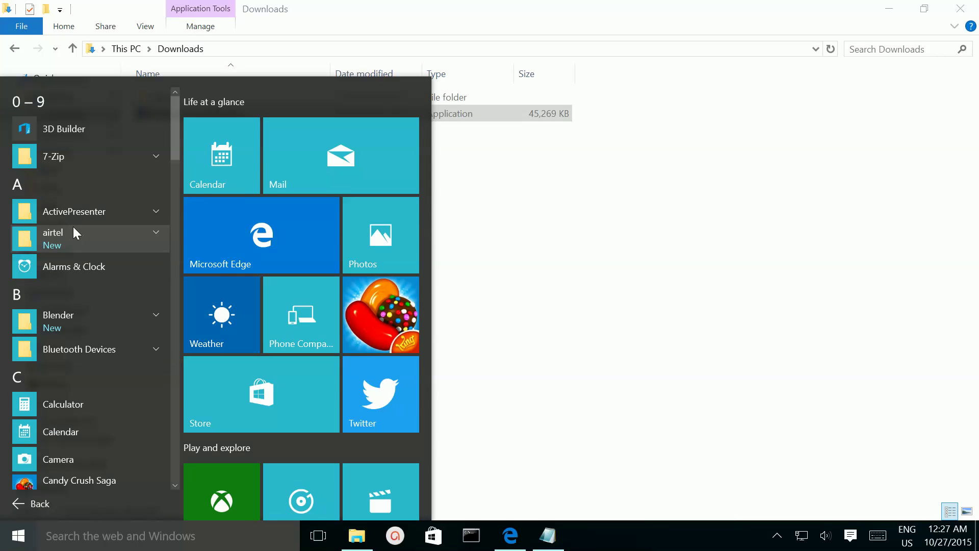
scroll(88, 355, "down", 2)
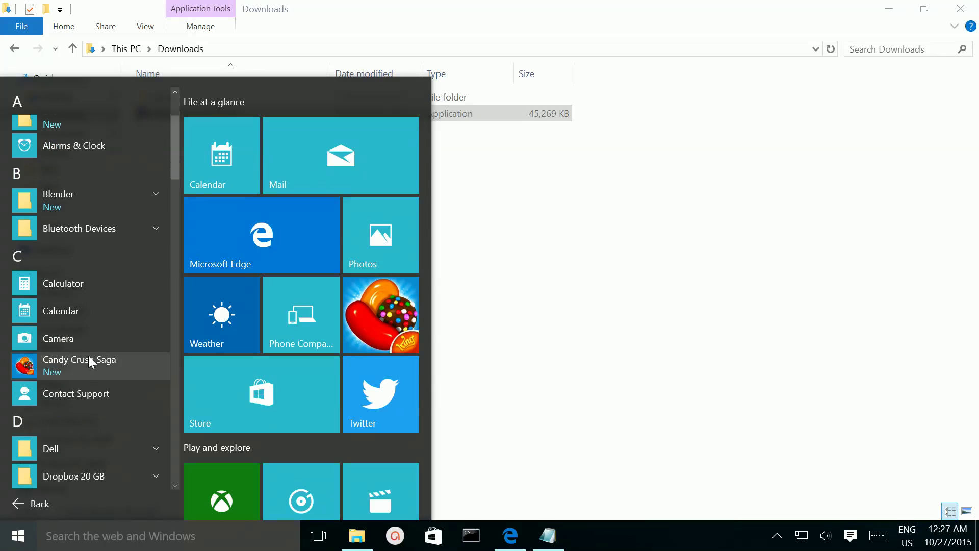
scroll(88, 356, "down", 3)
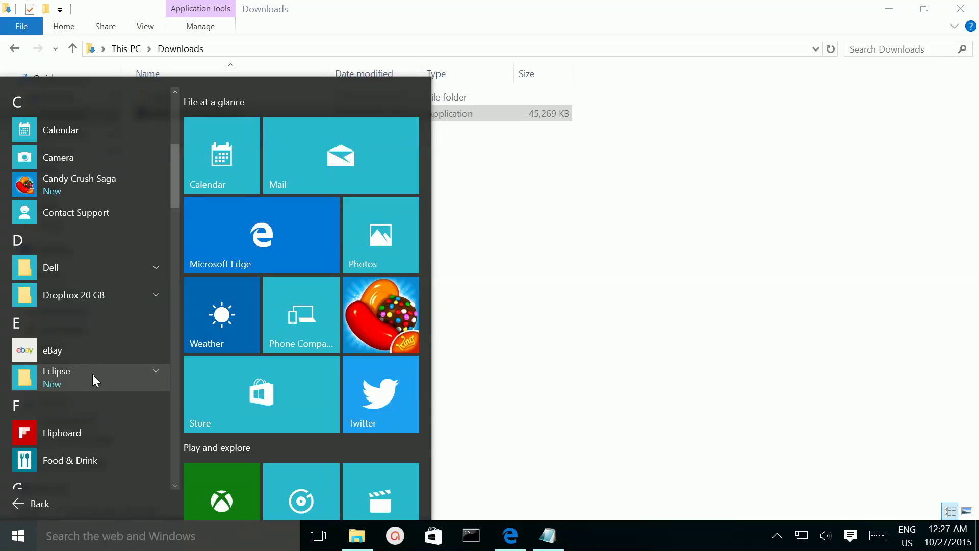
left_click(152, 371)
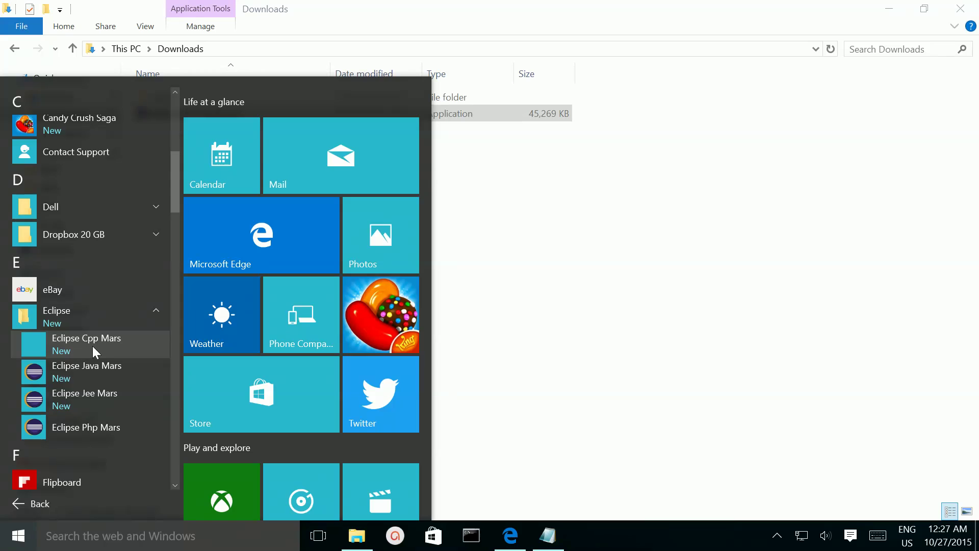
left_click(61, 340)
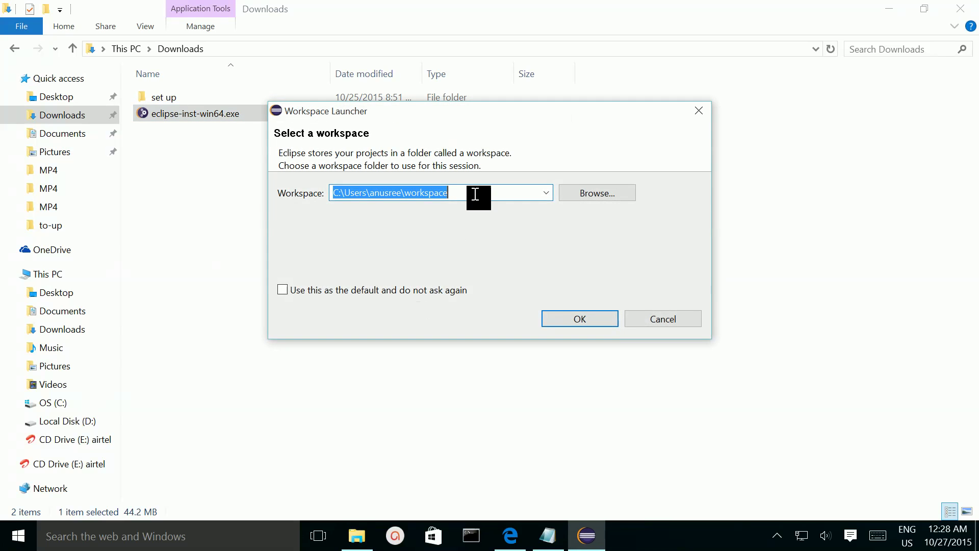
- Keep the default C:\Users\...\workspace path and continue into the workbench
left_click_drag(474, 192, 302, 197)
left_click(468, 197)
left_click_drag(490, 196, 324, 202)
left_click(574, 321)
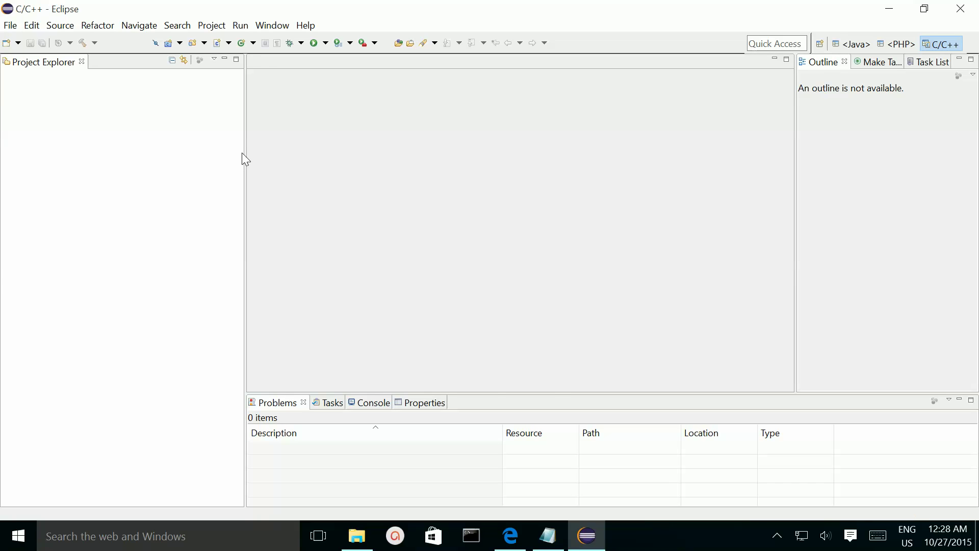
- Show About Eclipse confirming Eclipse IDE for C/C++ Developers, Mars.1 Release (4.5.1)
left_click(307, 25)
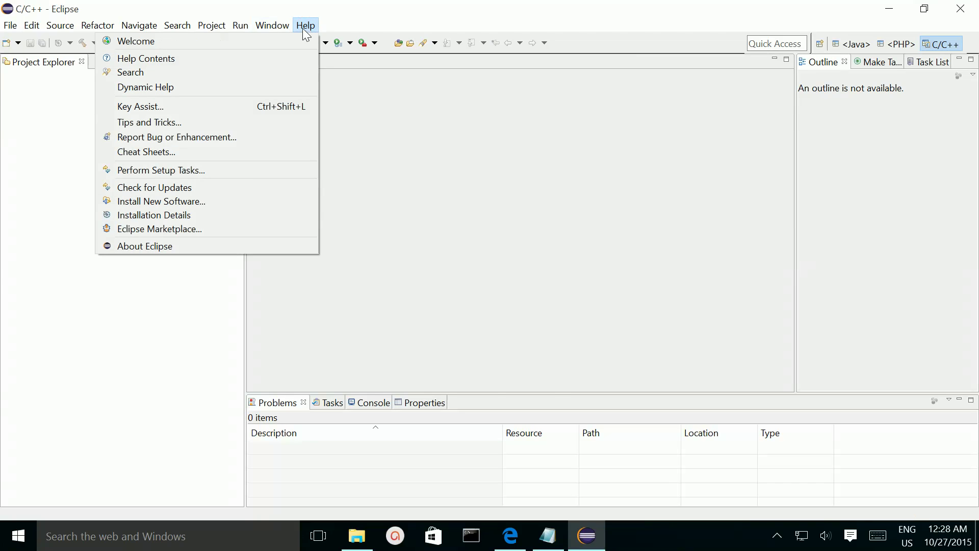
left_click(143, 245)
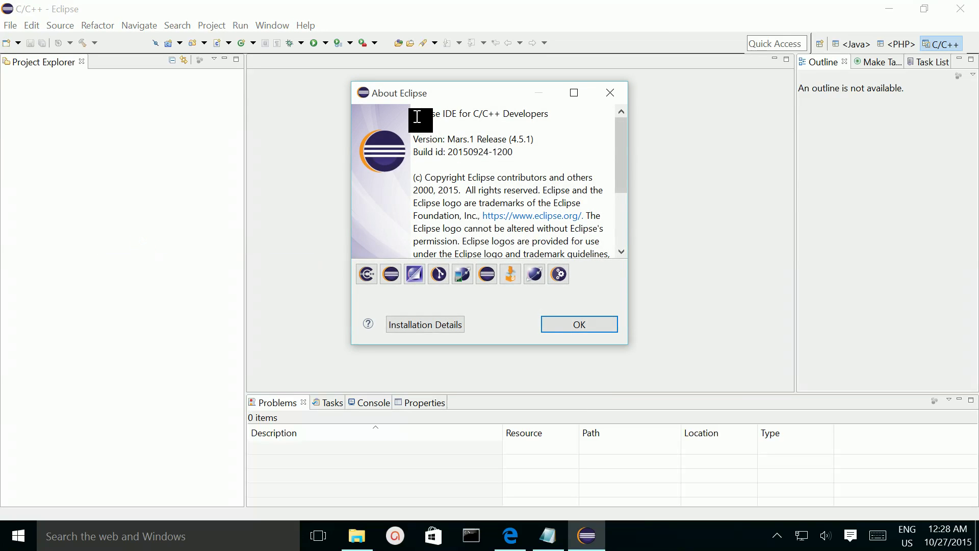
left_click_drag(417, 117, 557, 122)
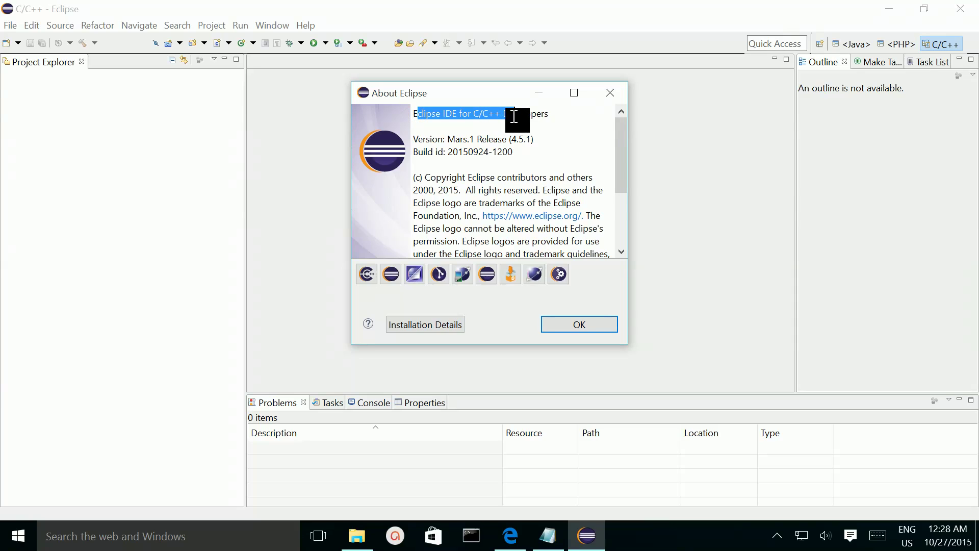
left_click(557, 122)
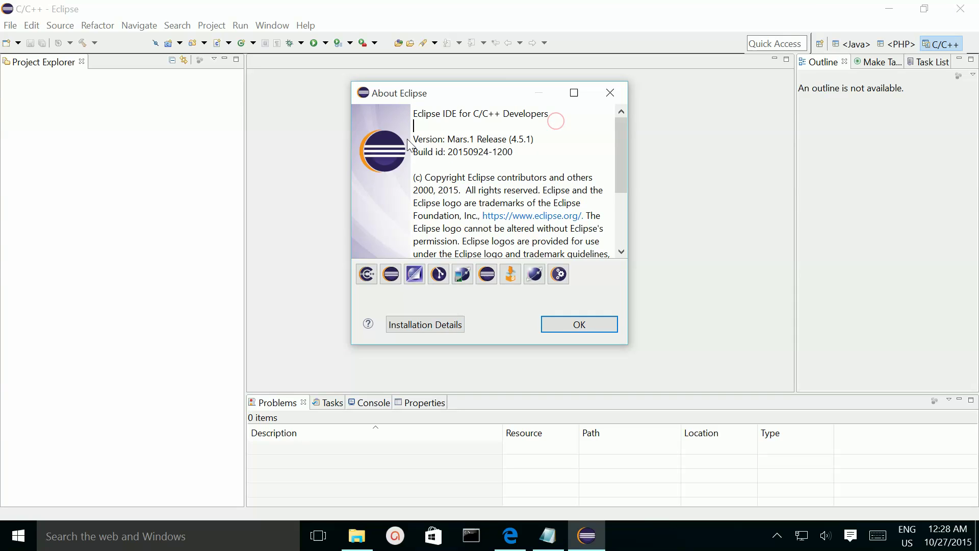